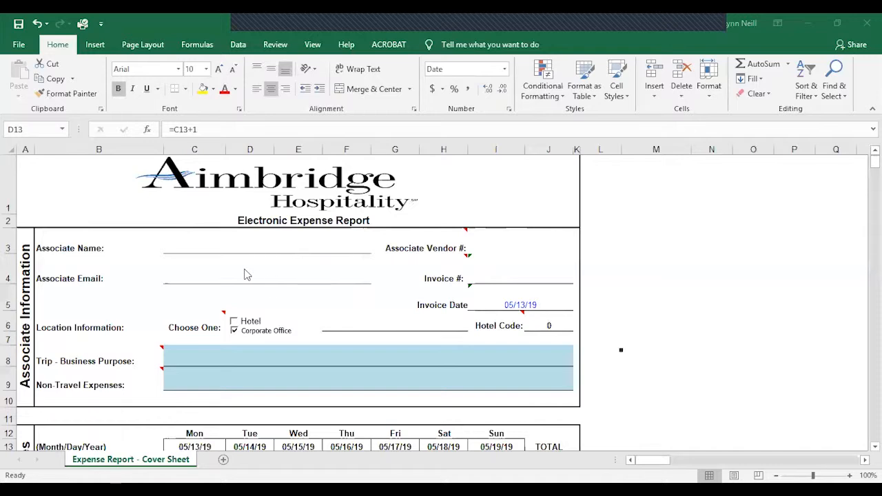
Step: Inspect the formulas behind the Invoice # and Invoice Date fields in the associate information section
{"action": "left_click", "coordinate": [508, 279]}
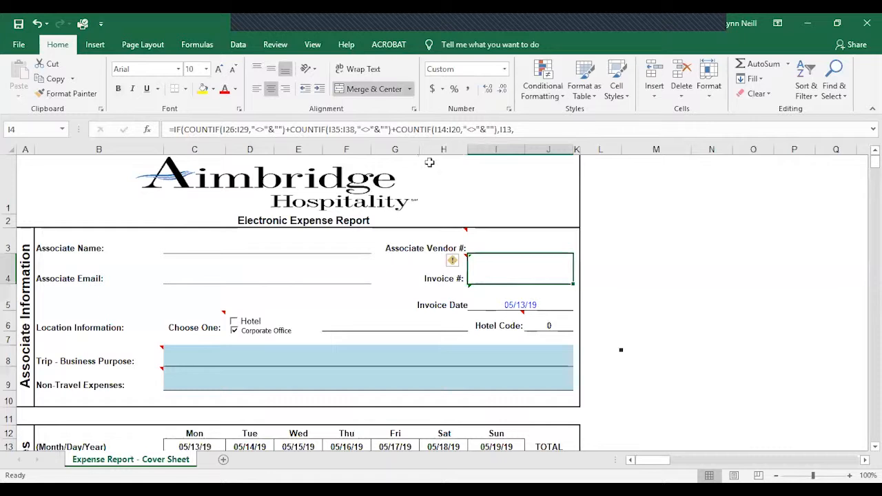
{"action": "left_click", "coordinate": [520, 303]}
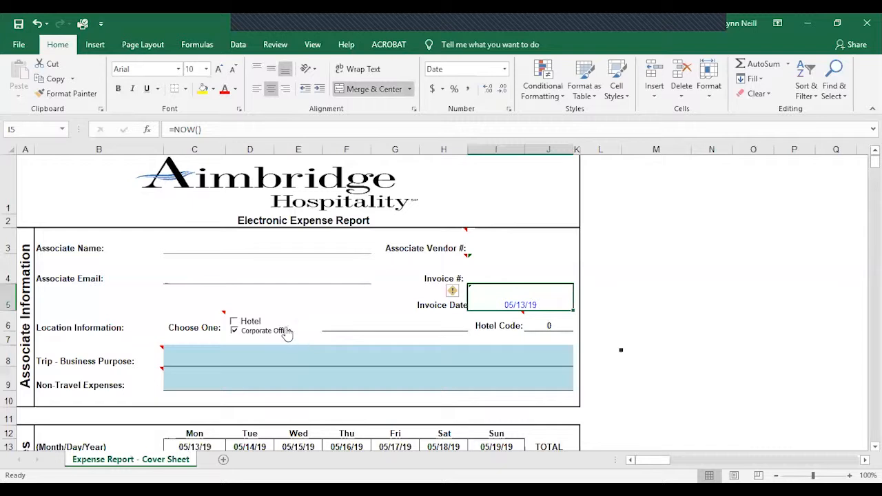
Step: Tick the Hotel checkbox alongside Corporate Office in the location information and select the Hotel Code value cell
{"action": "left_click", "coordinate": [233, 321]}
{"action": "left_click", "coordinate": [235, 331]}
{"action": "left_click", "coordinate": [548, 327]}
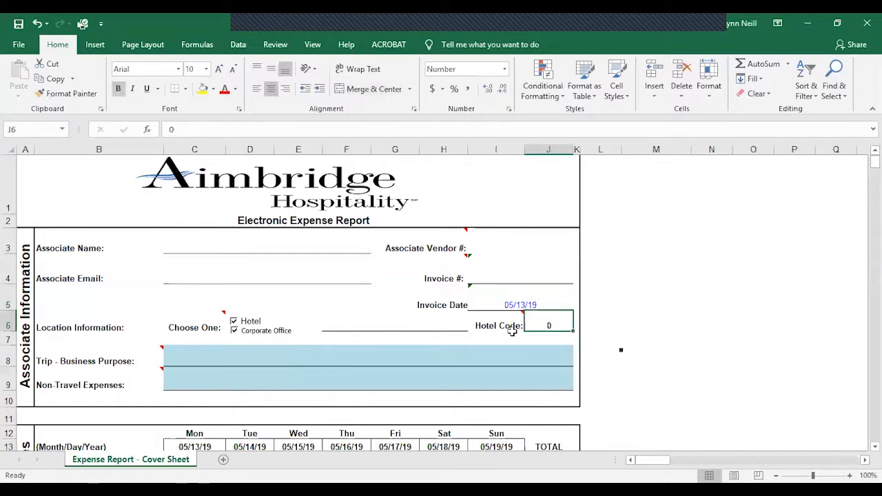
{"action": "left_click_drag", "start_coordinate": [485, 326], "coordinate": [561, 327]}
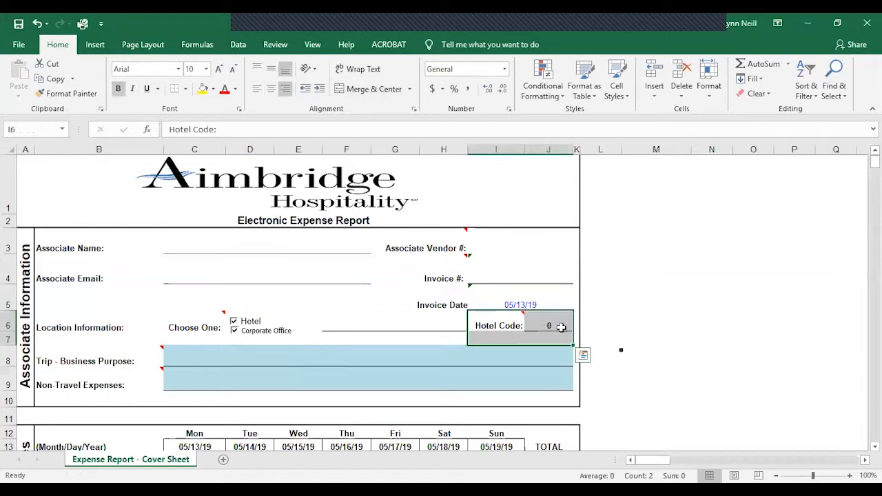
{"action": "left_click", "coordinate": [557, 326]}
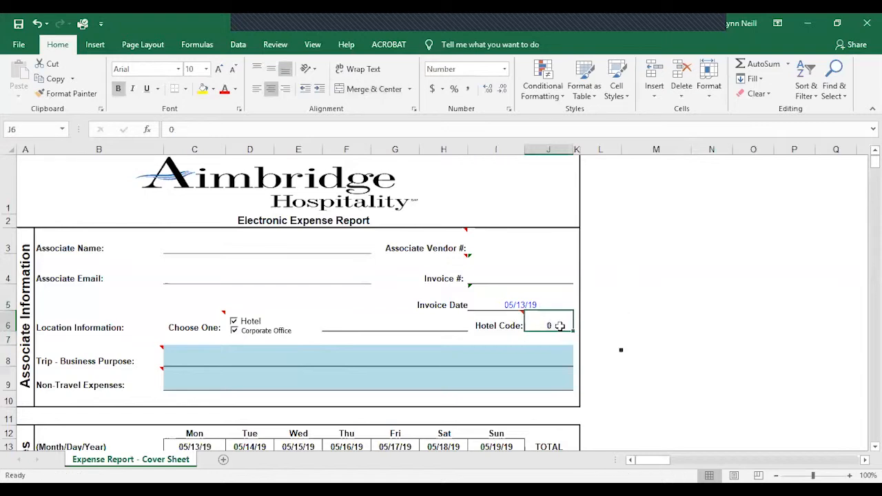
Step: Look over the associate information, travel, meal and non-travel expense sections of the report
{"action": "scroll", "coordinate": [664, 324], "scroll_direction": "down", "scroll_amount": 3}
{"action": "left_click", "coordinate": [663, 323]}
{"action": "scroll", "coordinate": [660, 324], "scroll_direction": "up", "scroll_amount": 3}
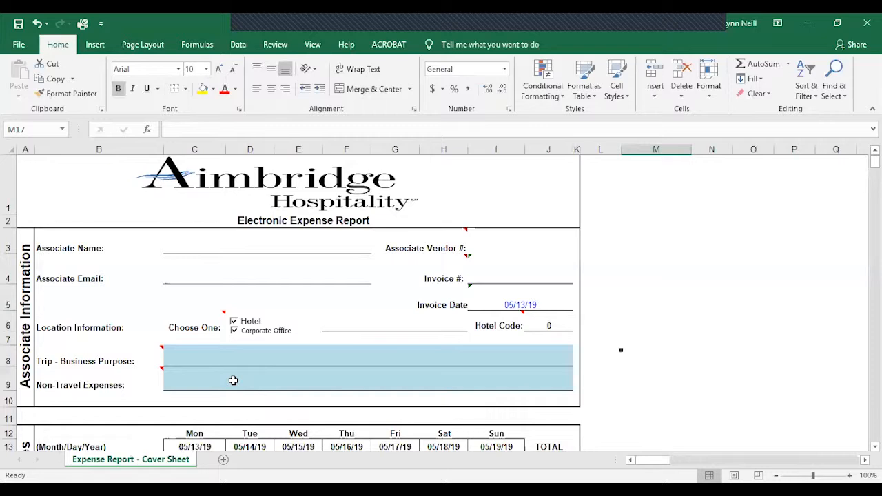
{"action": "scroll", "coordinate": [233, 380], "scroll_direction": "down", "scroll_amount": 4}
{"action": "scroll", "coordinate": [234, 380], "scroll_direction": "up", "scroll_amount": 1}
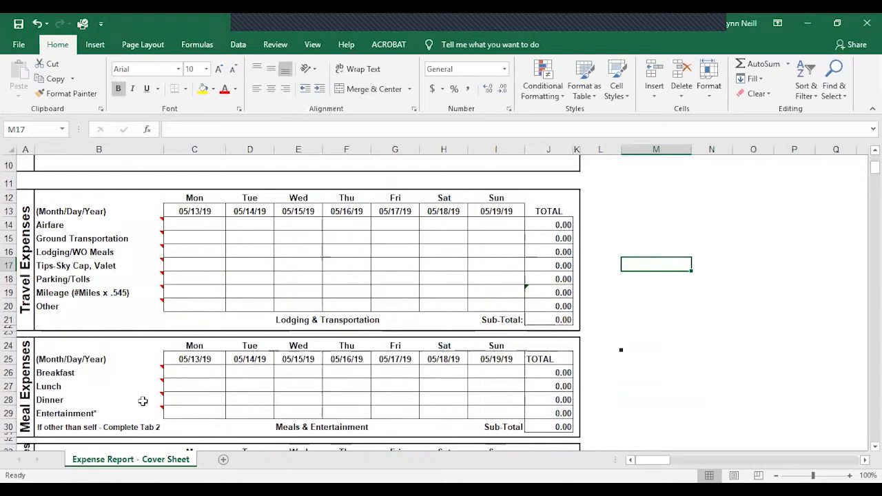
{"action": "scroll", "coordinate": [143, 401], "scroll_direction": "down", "scroll_amount": 2}
{"action": "scroll", "coordinate": [143, 401], "scroll_direction": "down", "scroll_amount": 1}
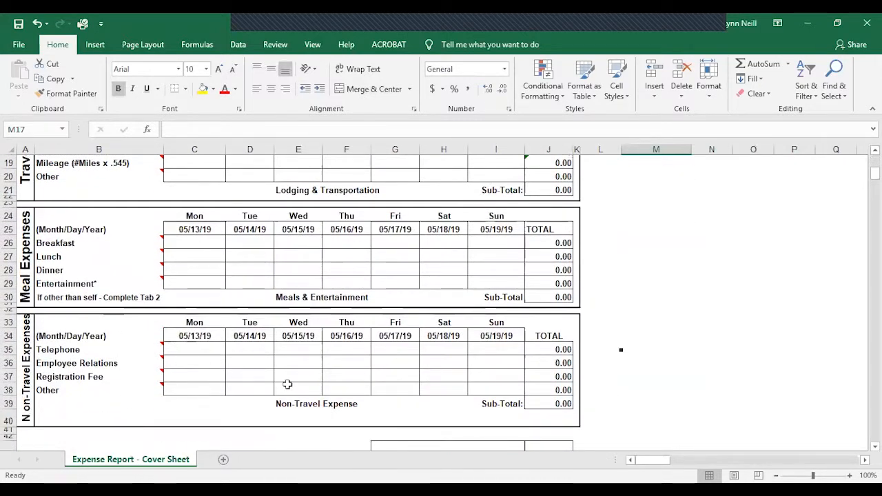
{"action": "scroll", "coordinate": [287, 384], "scroll_direction": "up", "scroll_amount": 1}
{"action": "scroll", "coordinate": [287, 385], "scroll_direction": "up", "scroll_amount": 3}
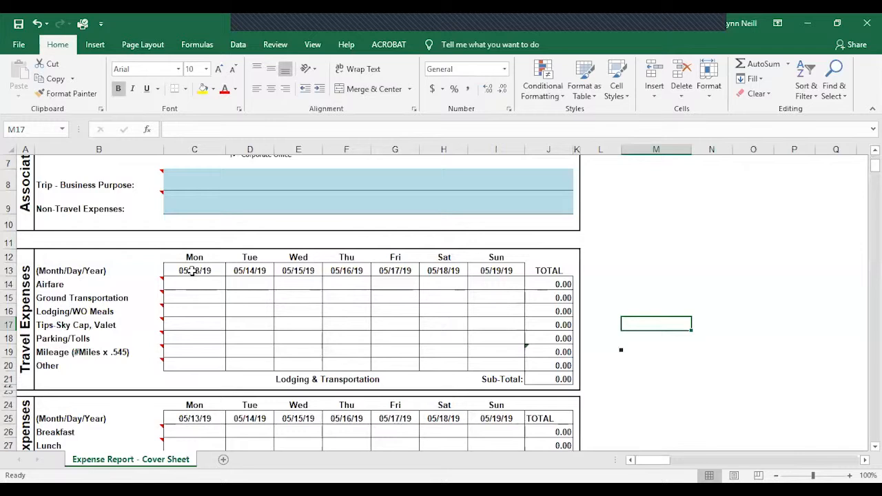
Step: Set the first date of the Travel Expenses week to 5/14/19
{"action": "left_click", "coordinate": [192, 270]}
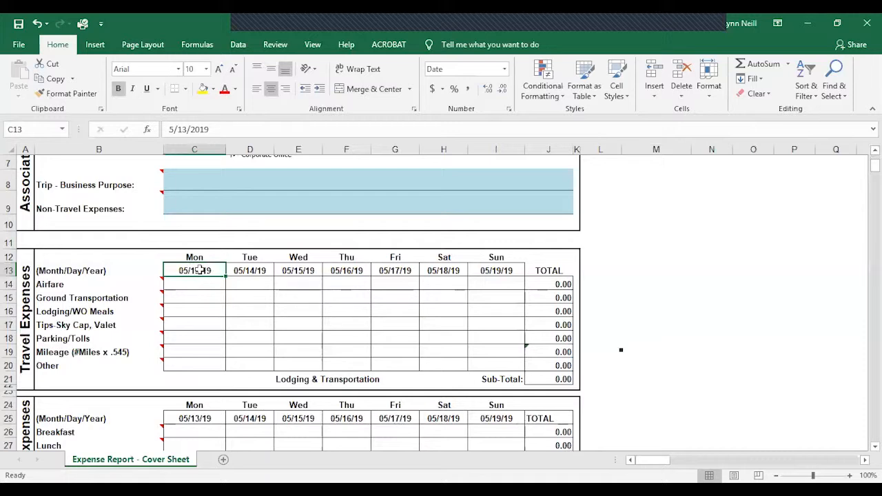
{"action": "type", "text": "5"}
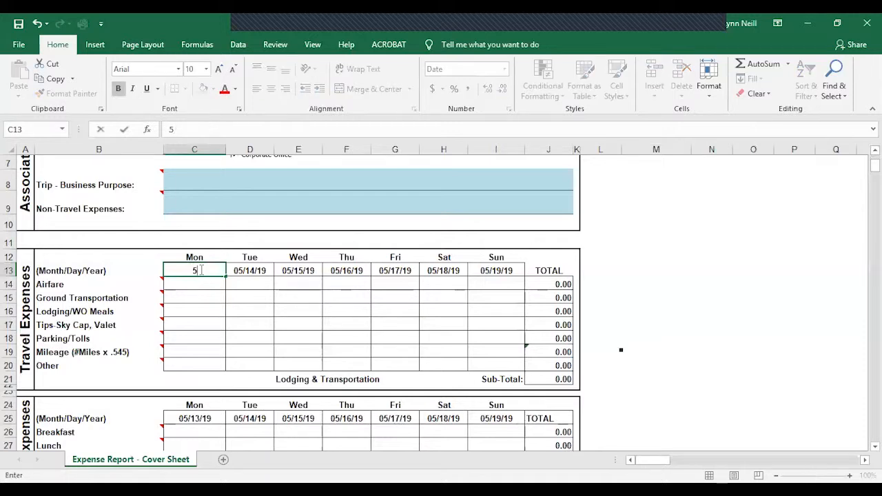
{"action": "type", "text": "/14/19"}
{"action": "left_click", "coordinate": [239, 309]}
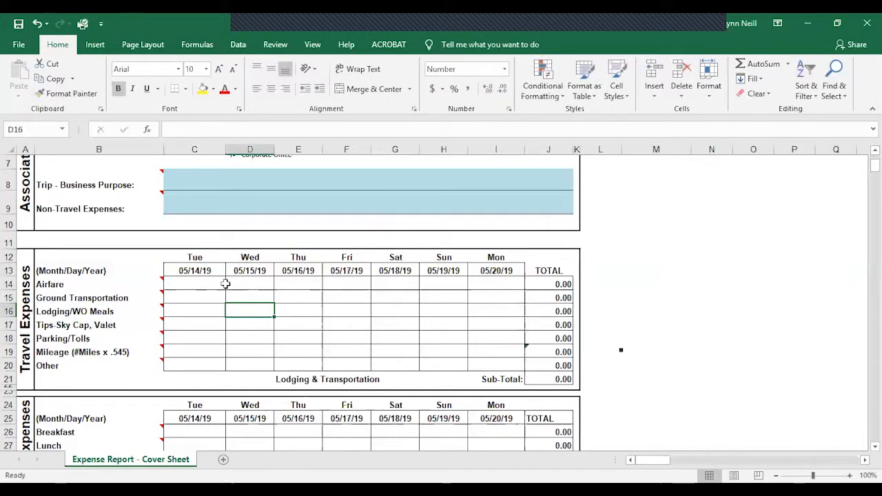
Step: Check the Invoice Date formula in the associate information section against the dates in the expense grid
{"action": "scroll", "coordinate": [479, 276], "scroll_direction": "up", "scroll_amount": 2}
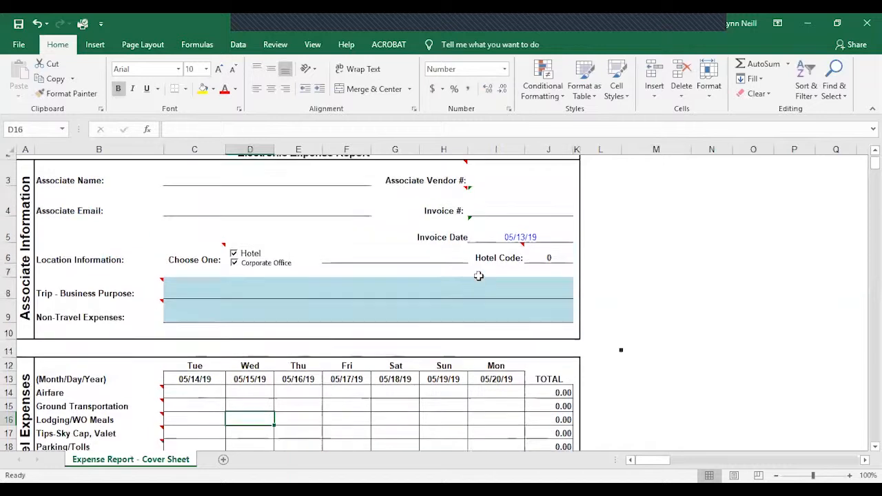
{"action": "left_click", "coordinate": [517, 307]}
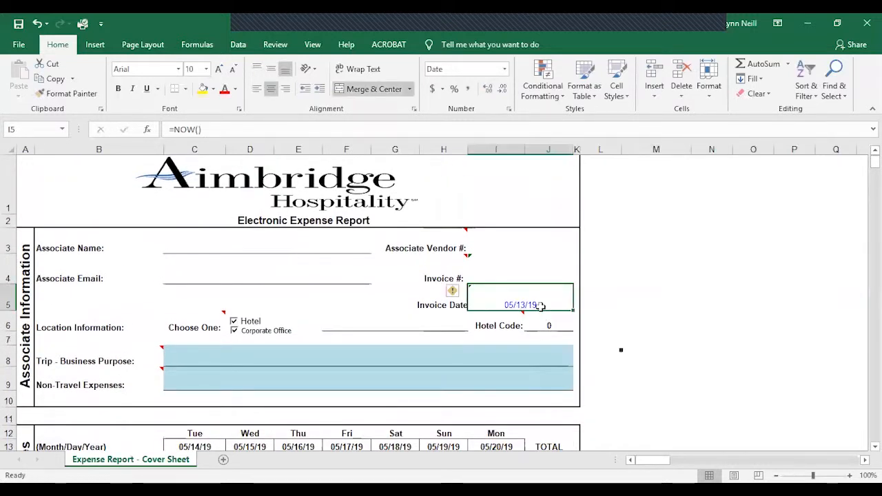
{"action": "scroll", "coordinate": [420, 354], "scroll_direction": "down", "scroll_amount": 2}
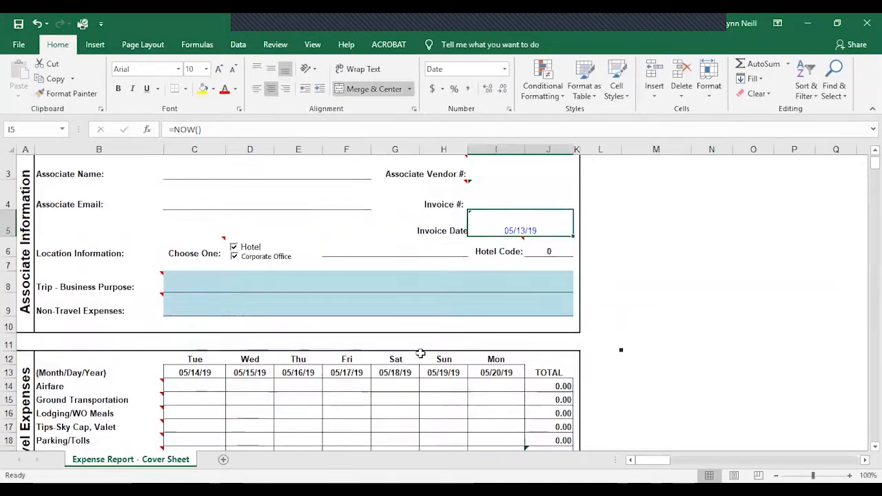
{"action": "scroll", "coordinate": [429, 299], "scroll_direction": "up", "scroll_amount": 2}
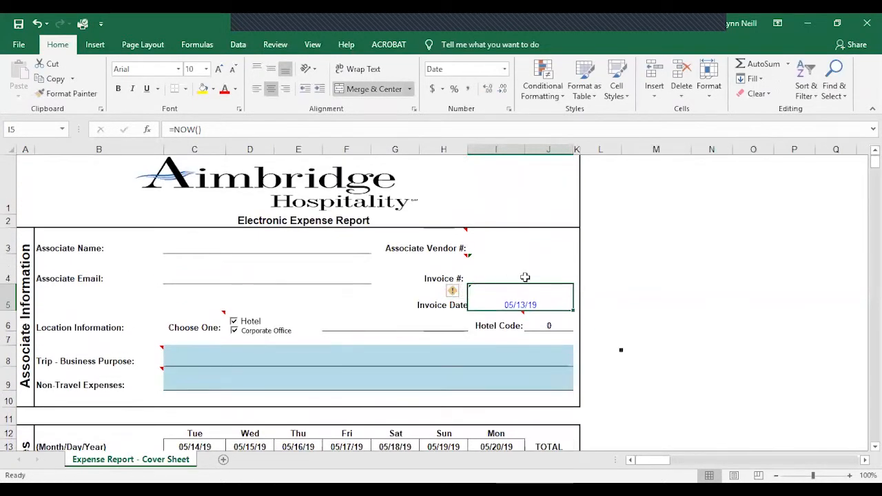
Step: Enter a Ground Transportation expense of 25.00 for Friday 05/17/19 in the Travel Expenses section
{"action": "scroll", "coordinate": [420, 309], "scroll_direction": "down", "scroll_amount": 2}
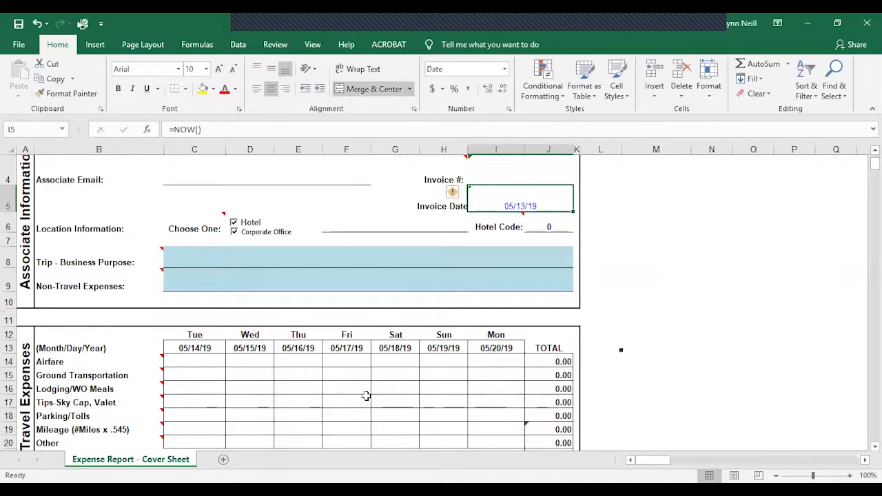
{"action": "mouse_move", "coordinate": [247, 372]}
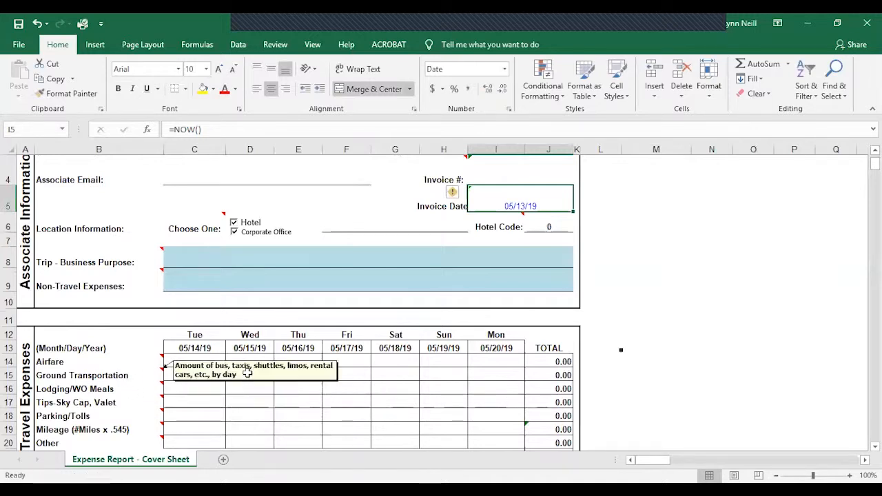
{"action": "left_click", "coordinate": [341, 372]}
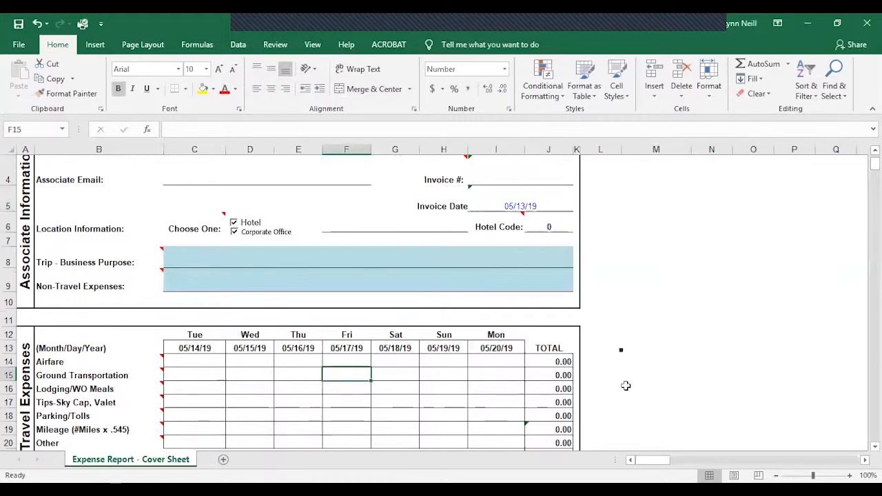
{"action": "type", "text": "25.00"}
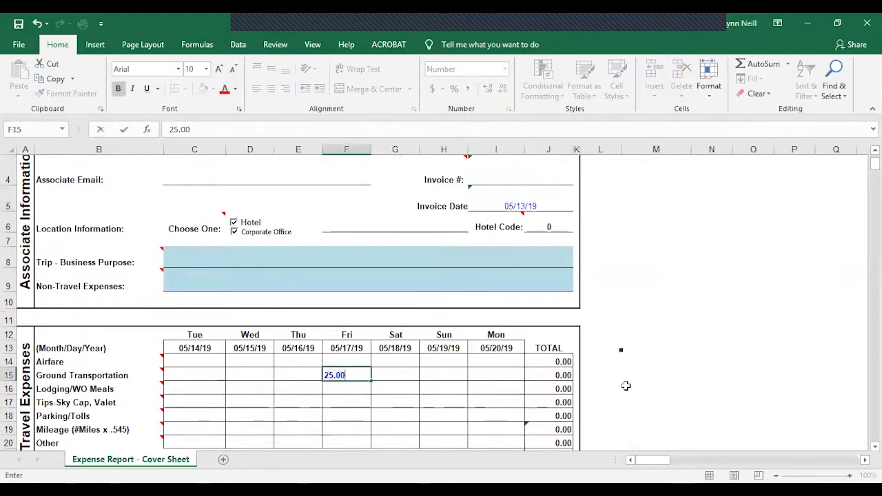
{"action": "left_click", "coordinate": [458, 390]}
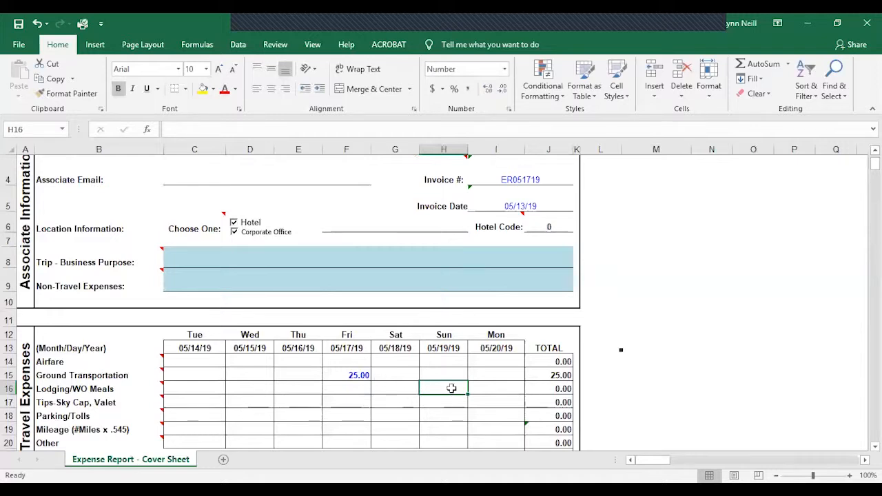
Step: Enter a Parking/Tolls expense of 13.00 for Sunday 05/19/19
{"action": "left_click", "coordinate": [443, 414]}
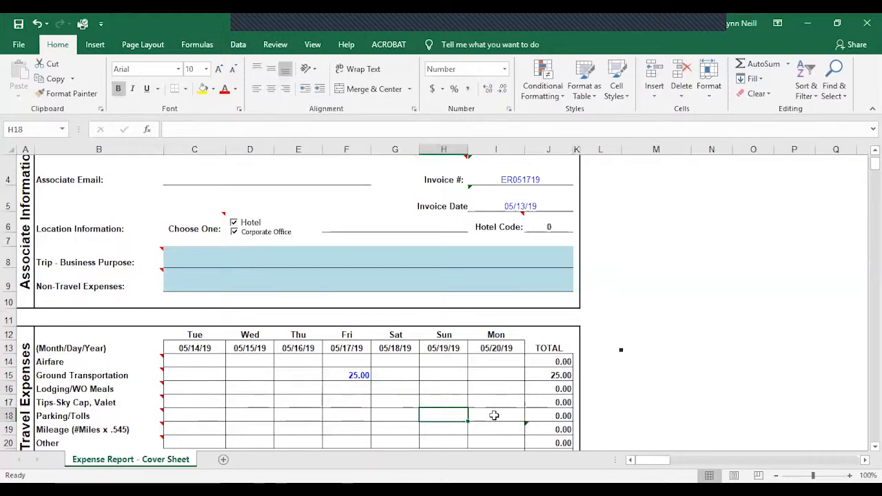
{"action": "type", "text": "13.00"}
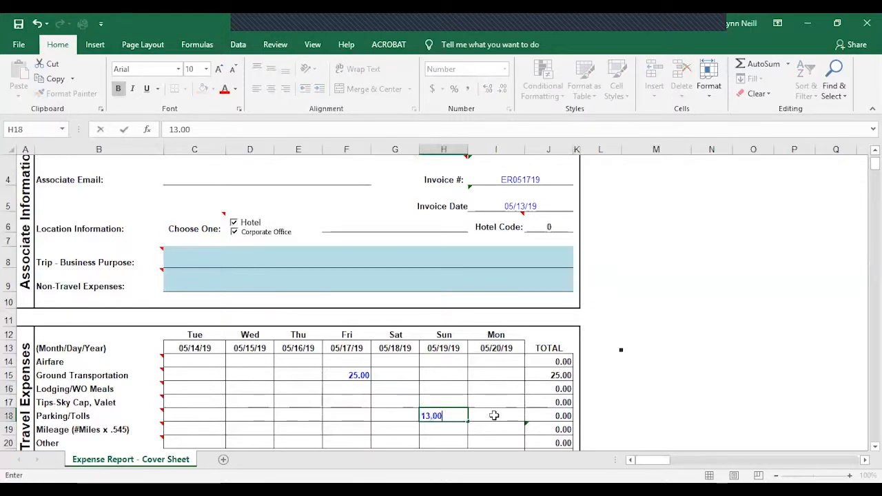
{"action": "left_click", "coordinate": [494, 416]}
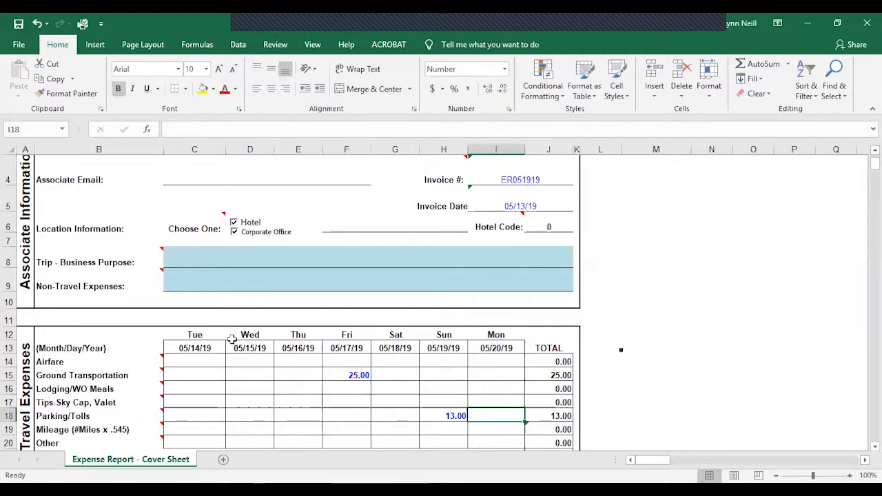
Step: Read the cell comments on the travel expense categories, including Ground Transportation, Tips, Parking/Tolls and Mileage
{"action": "scroll", "coordinate": [82, 304], "scroll_direction": "down", "scroll_amount": 1}
{"action": "mouse_move", "coordinate": [92, 303]}
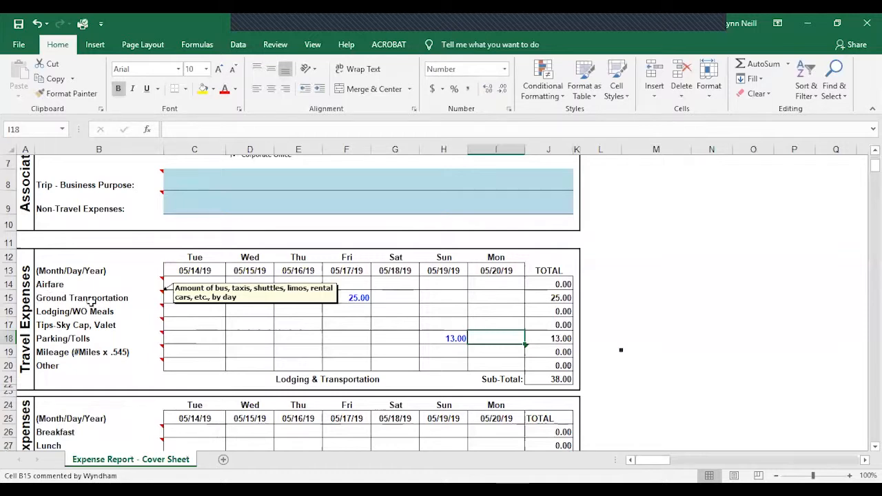
{"action": "mouse_move", "coordinate": [46, 312]}
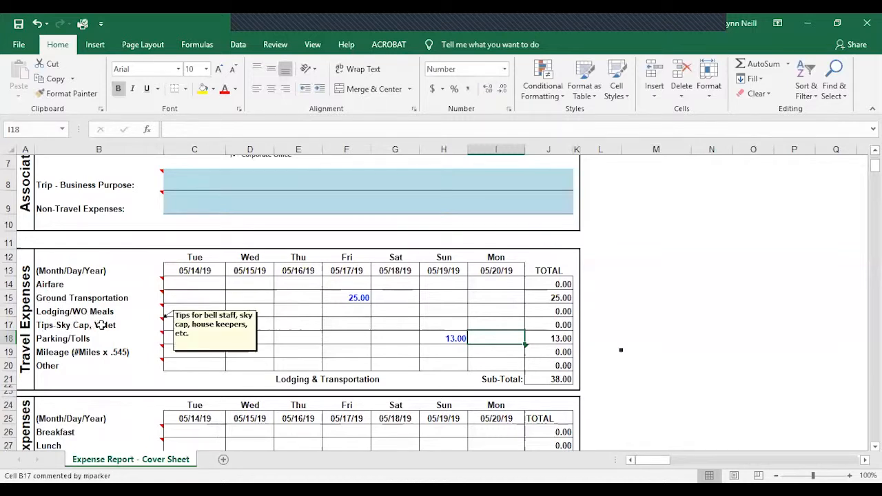
{"action": "mouse_move", "coordinate": [83, 339]}
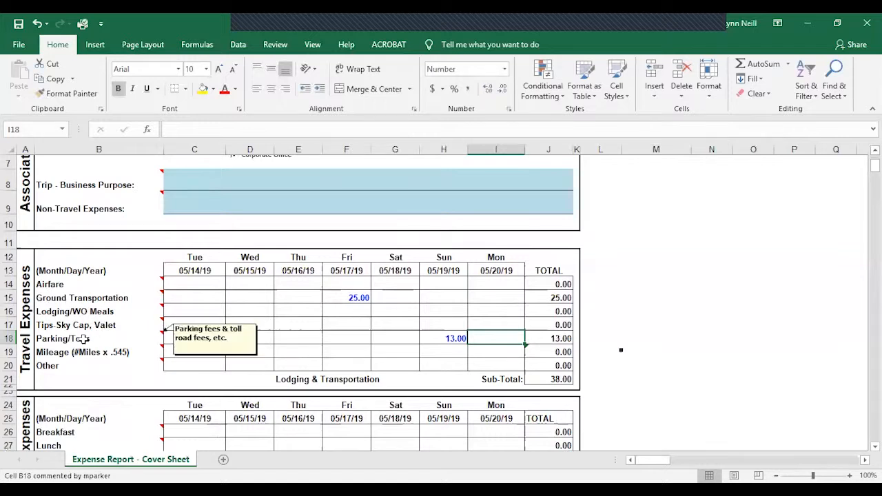
{"action": "mouse_move", "coordinate": [92, 353]}
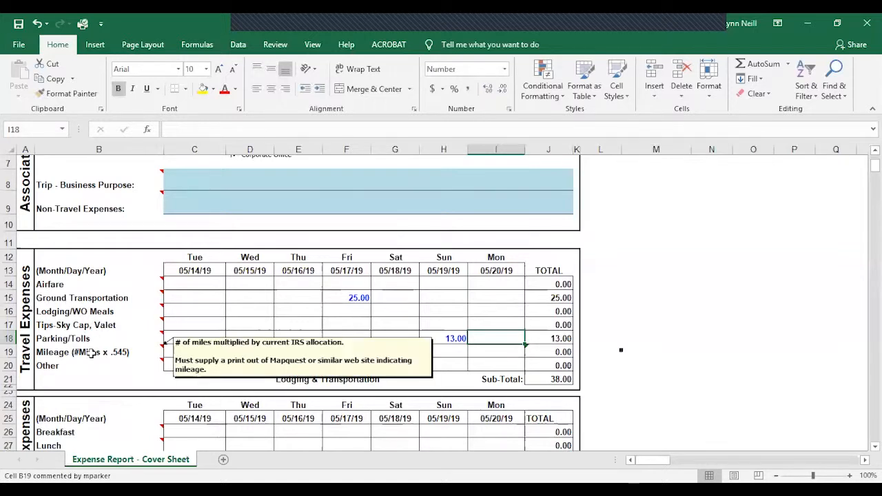
{"action": "mouse_move", "coordinate": [120, 358]}
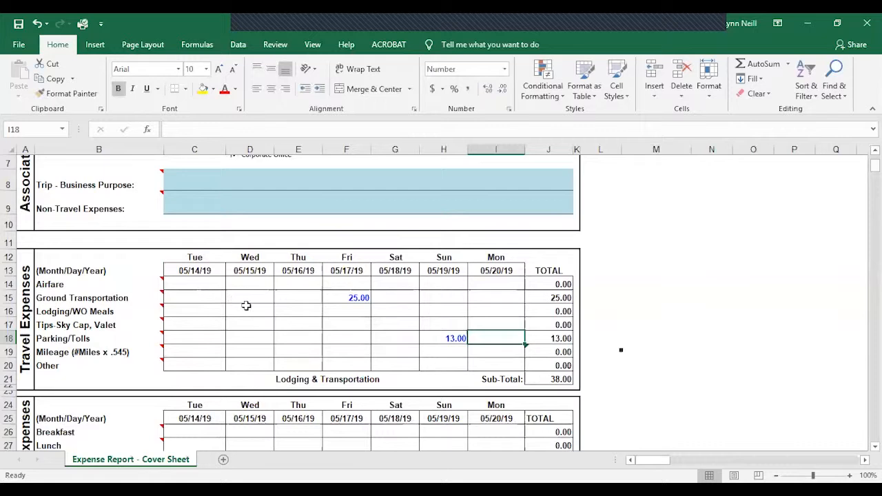
Step: Review the meal and non-travel sections, the section sub-totals, the Total Amount and Due Associate figures, and the report header
{"action": "scroll", "coordinate": [244, 303], "scroll_direction": "down", "scroll_amount": 3}
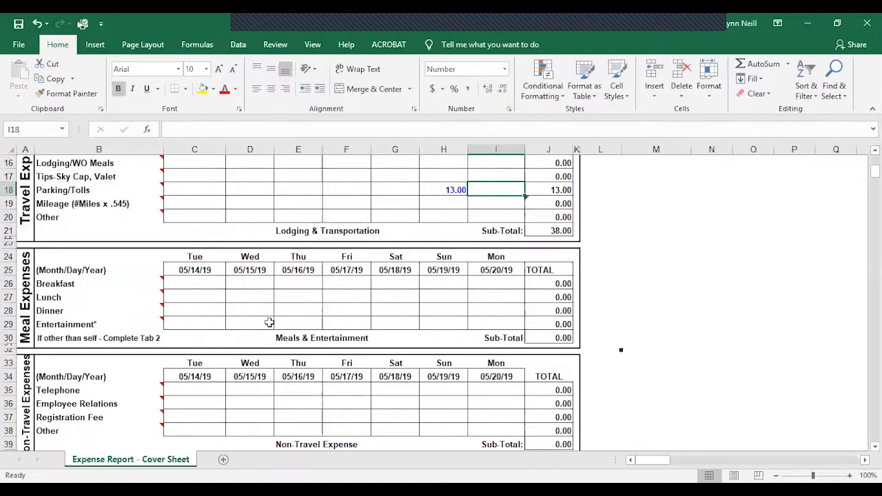
{"action": "scroll", "coordinate": [355, 334], "scroll_direction": "down", "scroll_amount": 1}
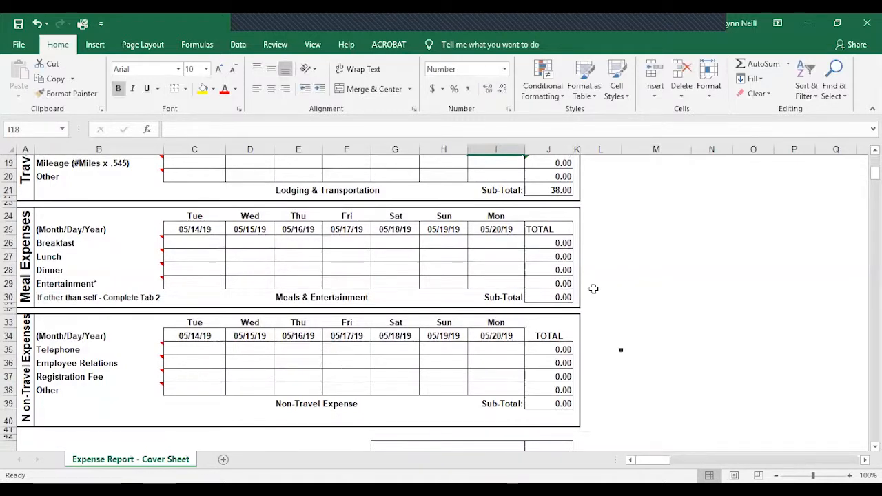
{"action": "scroll", "coordinate": [568, 297], "scroll_direction": "up", "scroll_amount": 1}
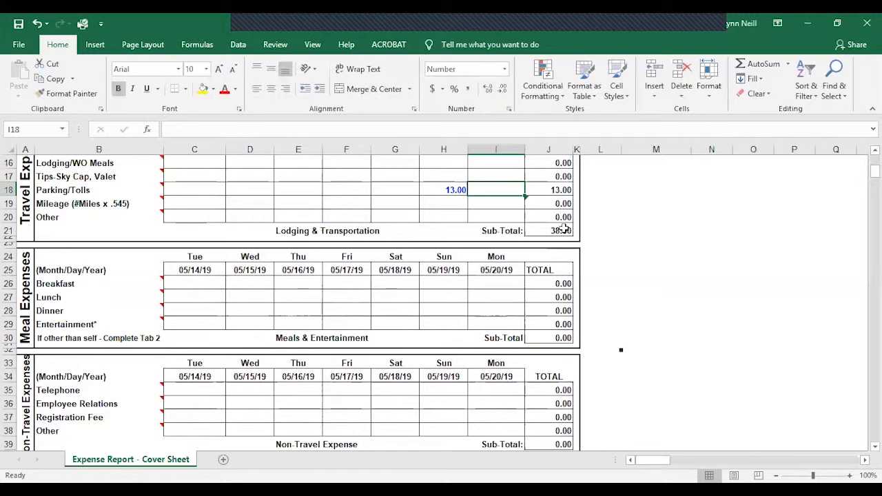
{"action": "scroll", "coordinate": [565, 338], "scroll_direction": "down", "scroll_amount": 4}
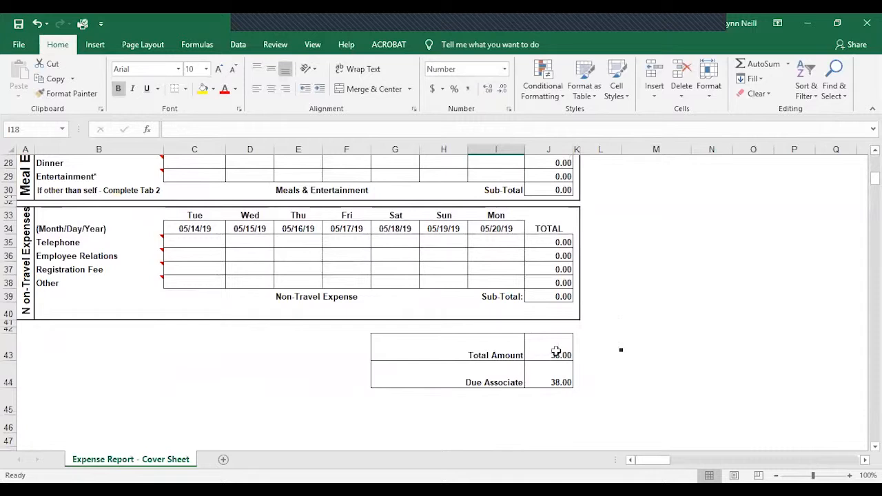
{"action": "scroll", "coordinate": [556, 351], "scroll_direction": "up", "scroll_amount": 7}
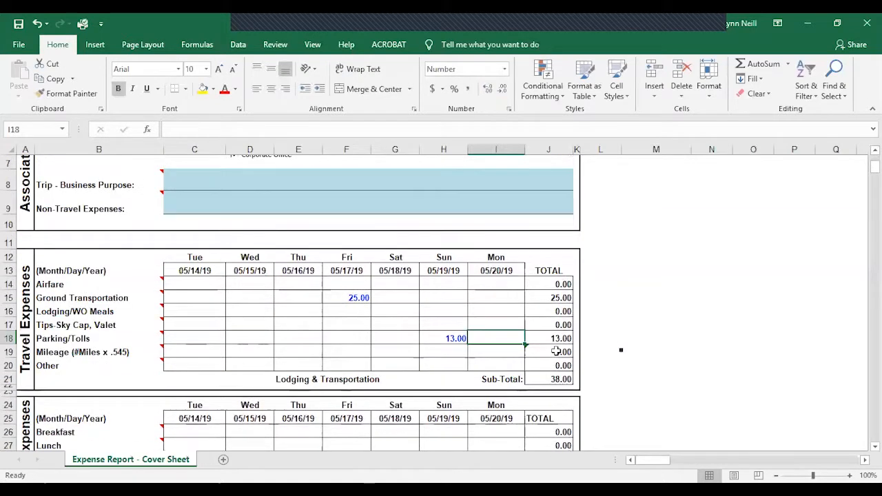
{"action": "scroll", "coordinate": [556, 352], "scroll_direction": "up", "scroll_amount": 3}
{"action": "scroll", "coordinate": [556, 352], "scroll_direction": "up", "scroll_amount": 1}
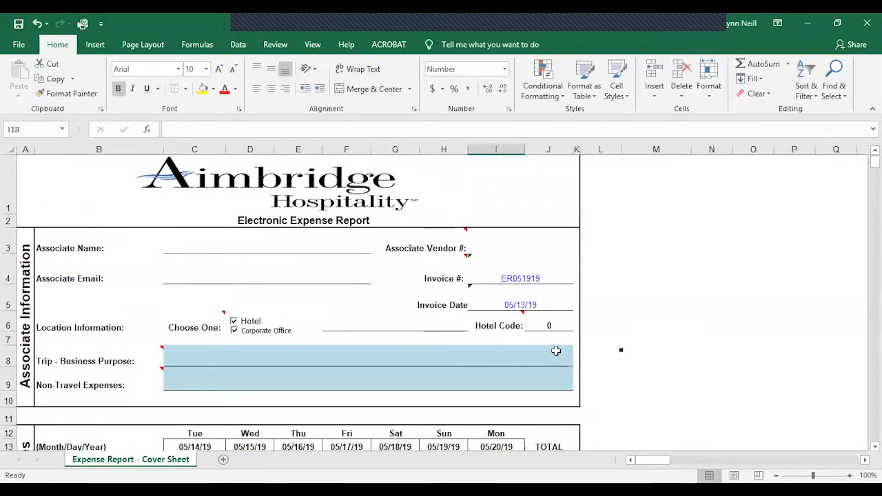